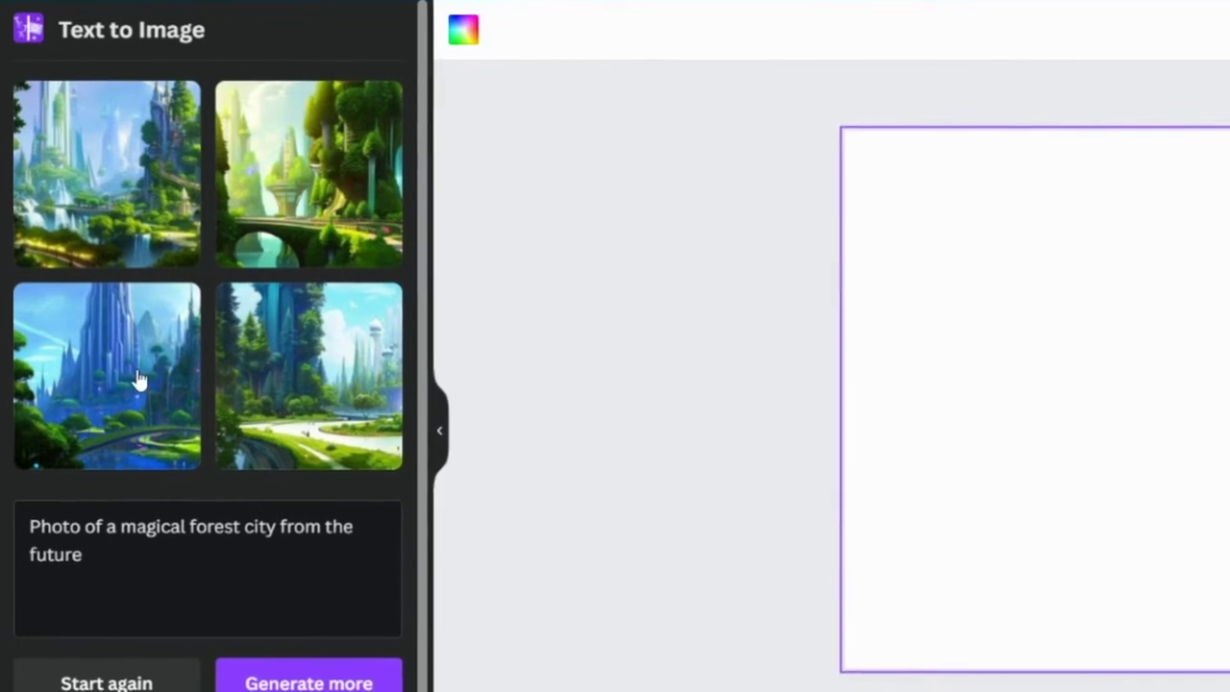
Add a forest city image from the Text to Image results to the canvas
left_click(93, 178)
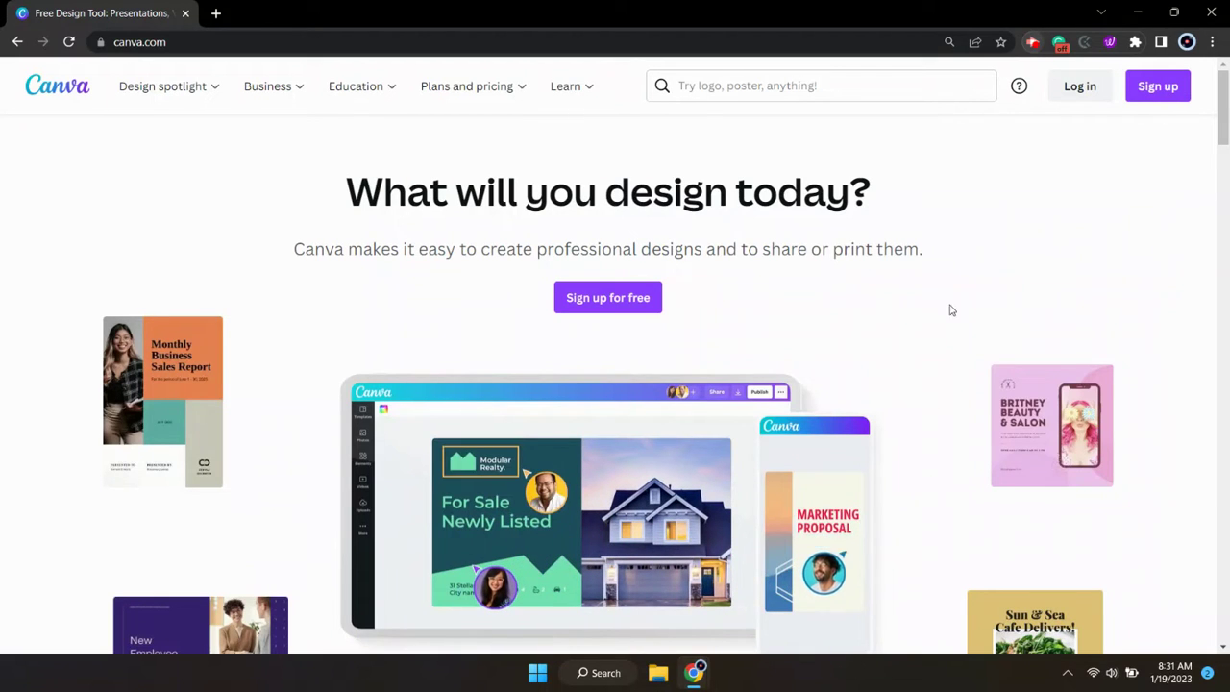
Sign up for Canva with a Google account and start a new Instagram Post design
left_click(616, 304)
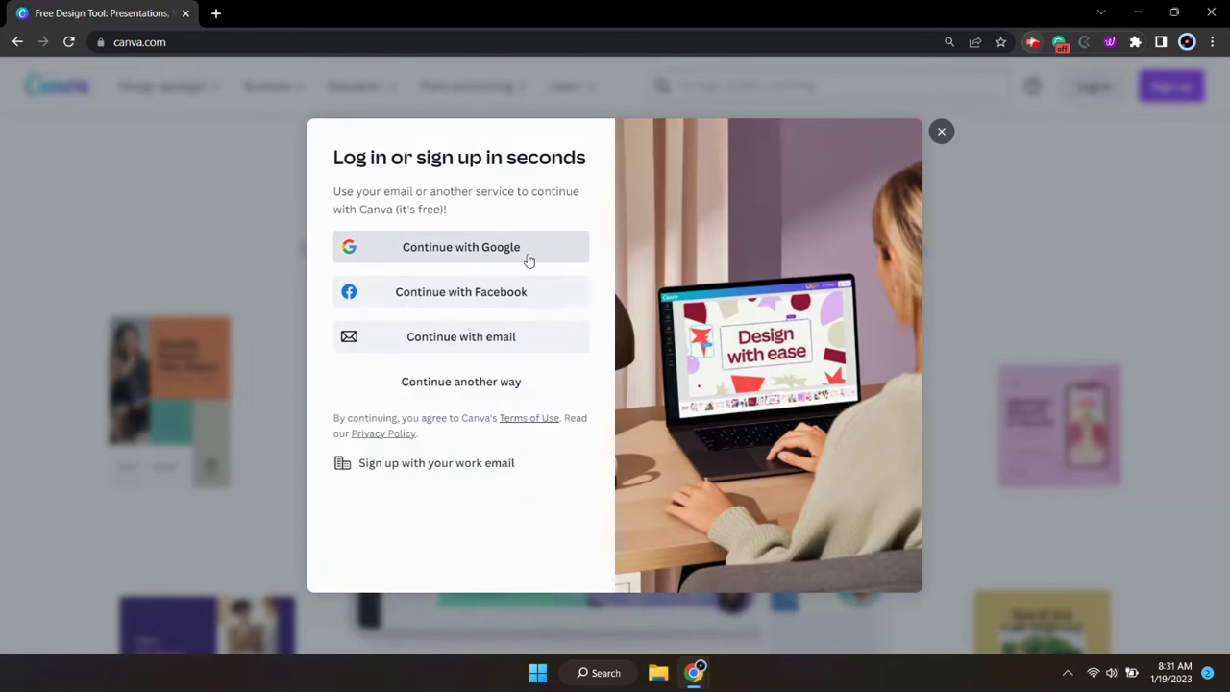
left_click(527, 259)
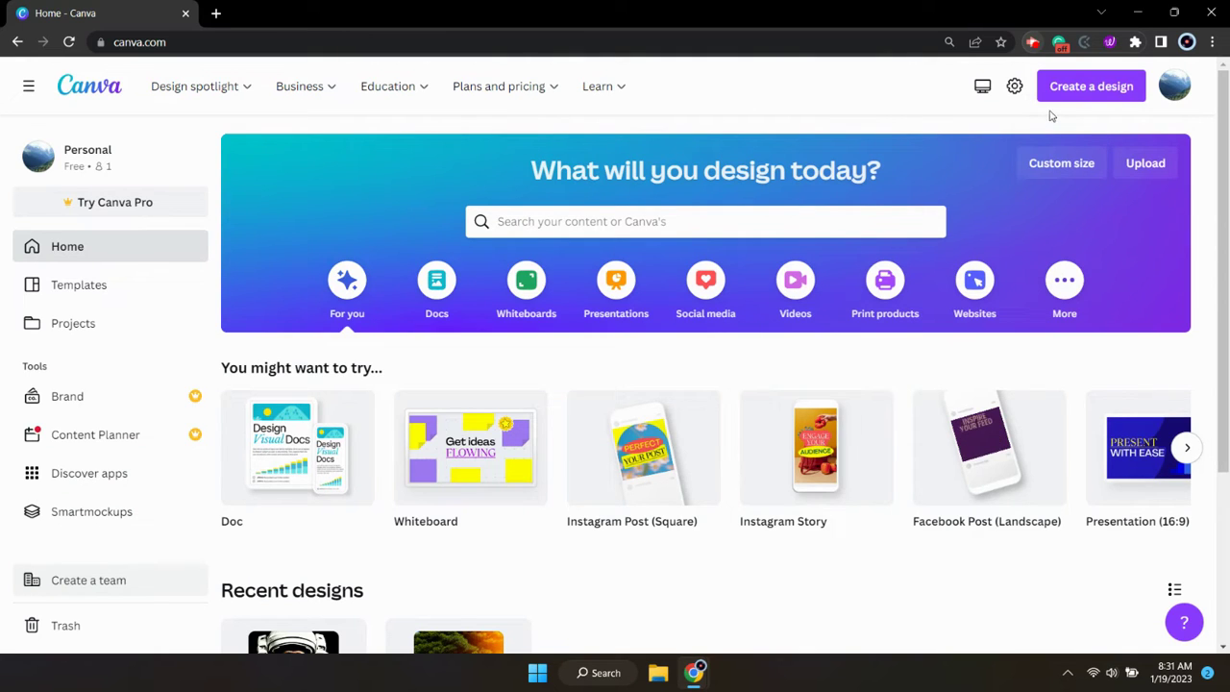
left_click(1072, 89)
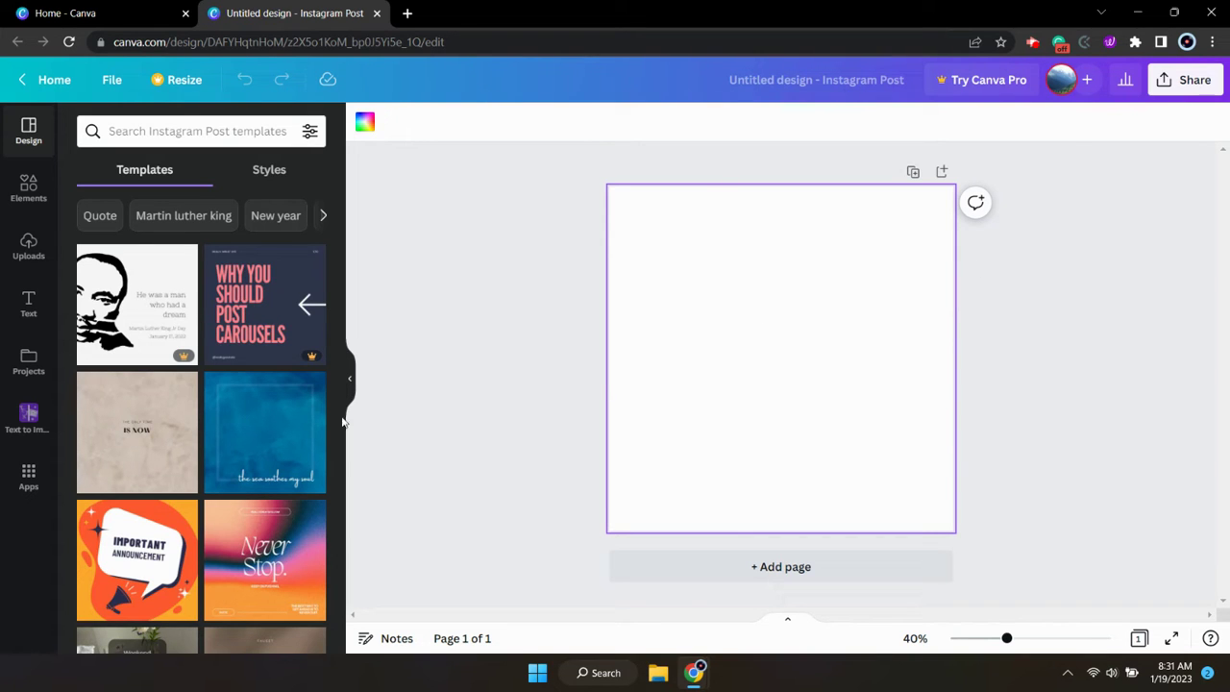
Launch the Text to Image app from the Apps sidebar
left_click(29, 478)
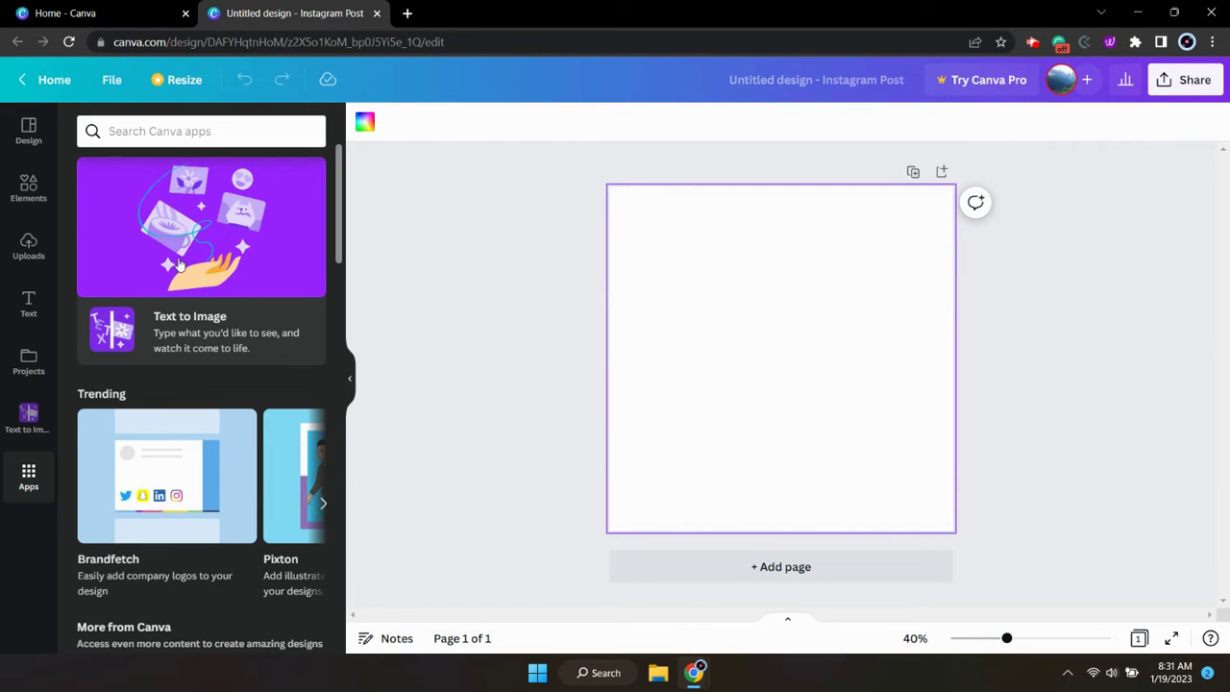
left_click(178, 264)
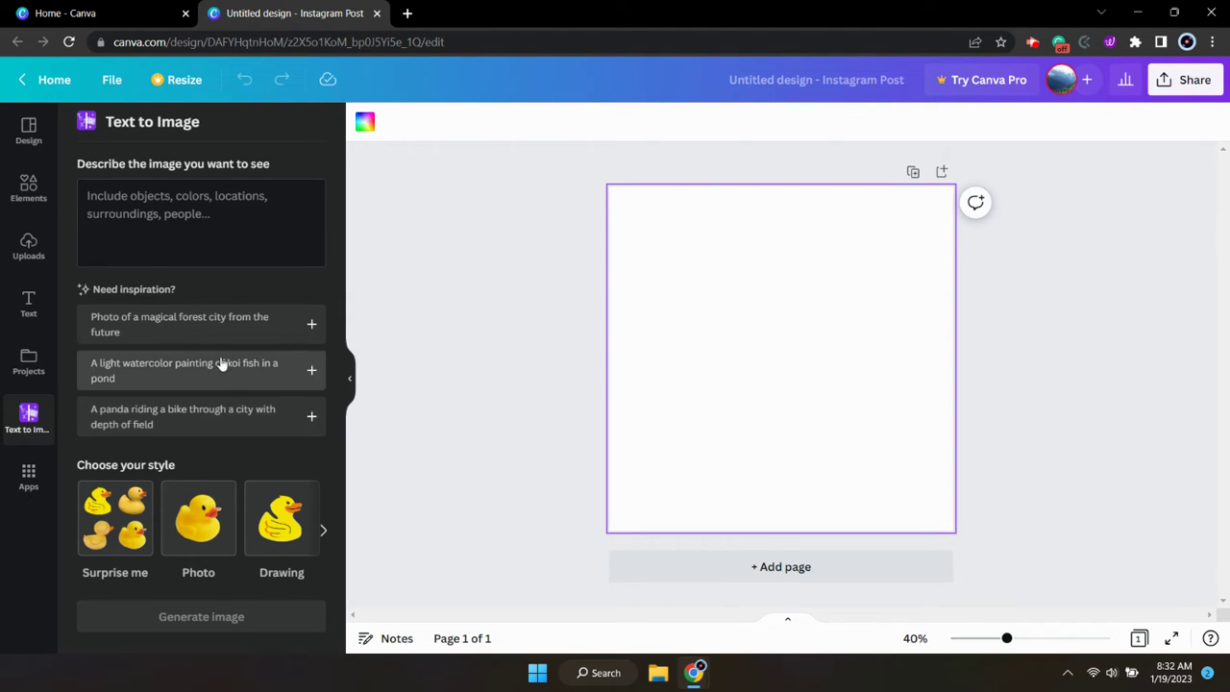
Generate images from the 'Photo of a magical forest city from the future' prompt in Surprise me style
left_click(215, 332)
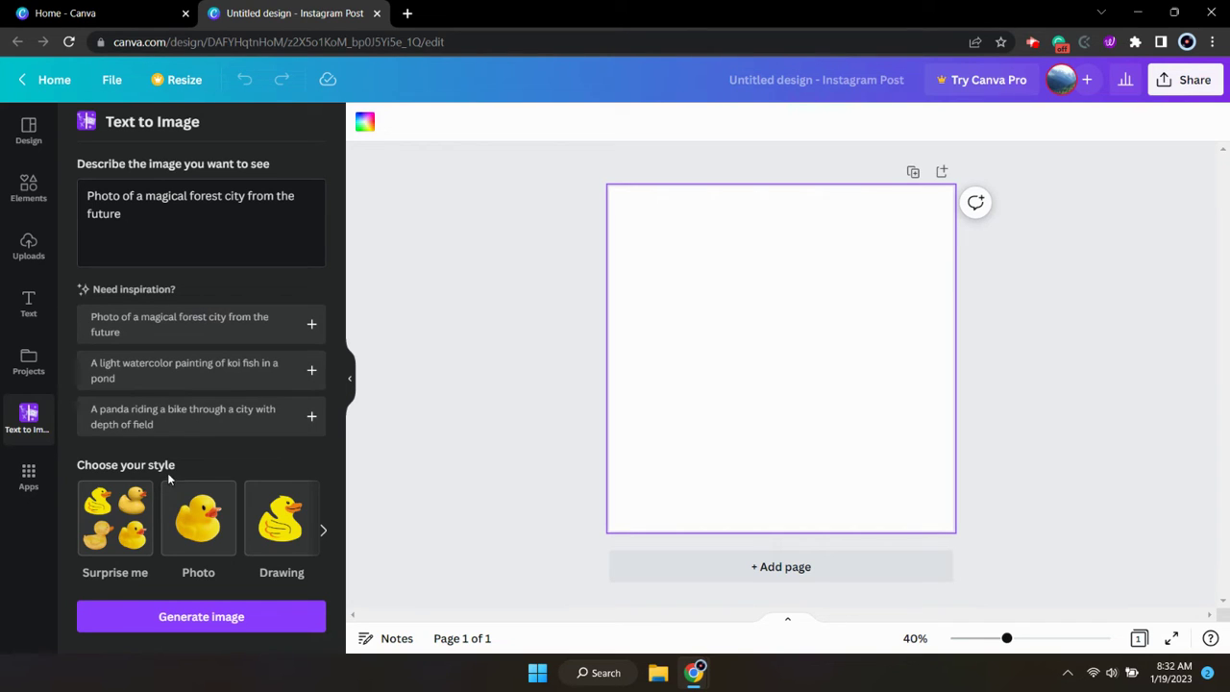
left_click(130, 513)
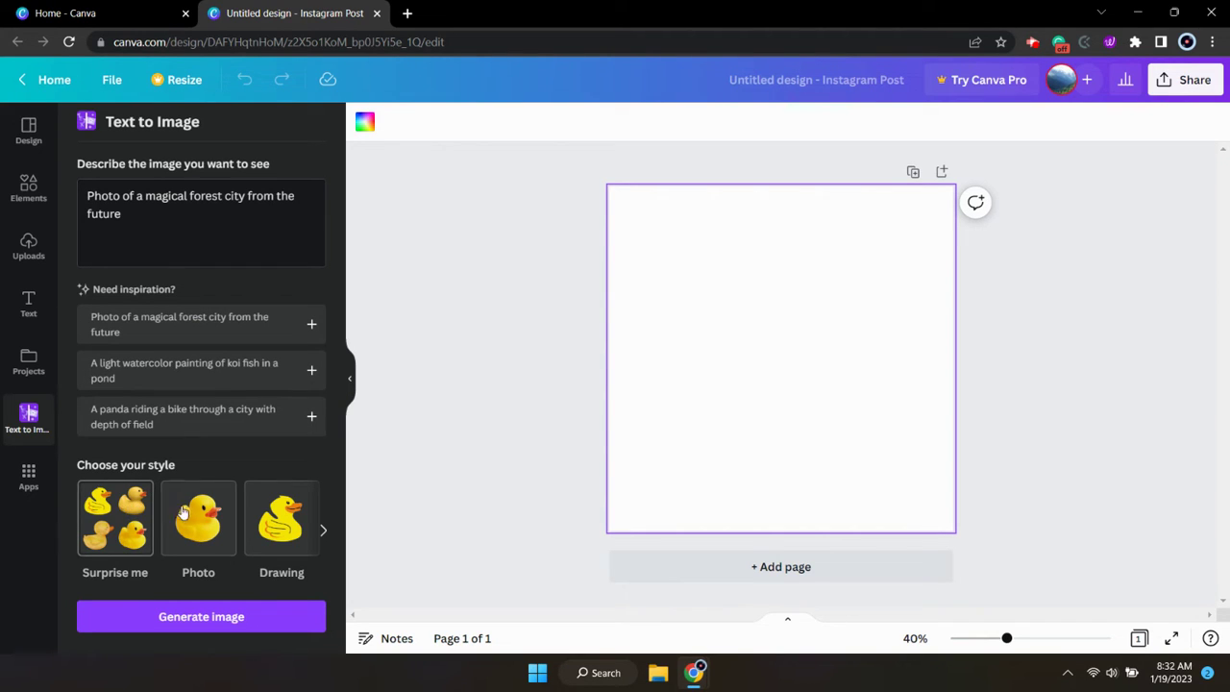
left_click(324, 533)
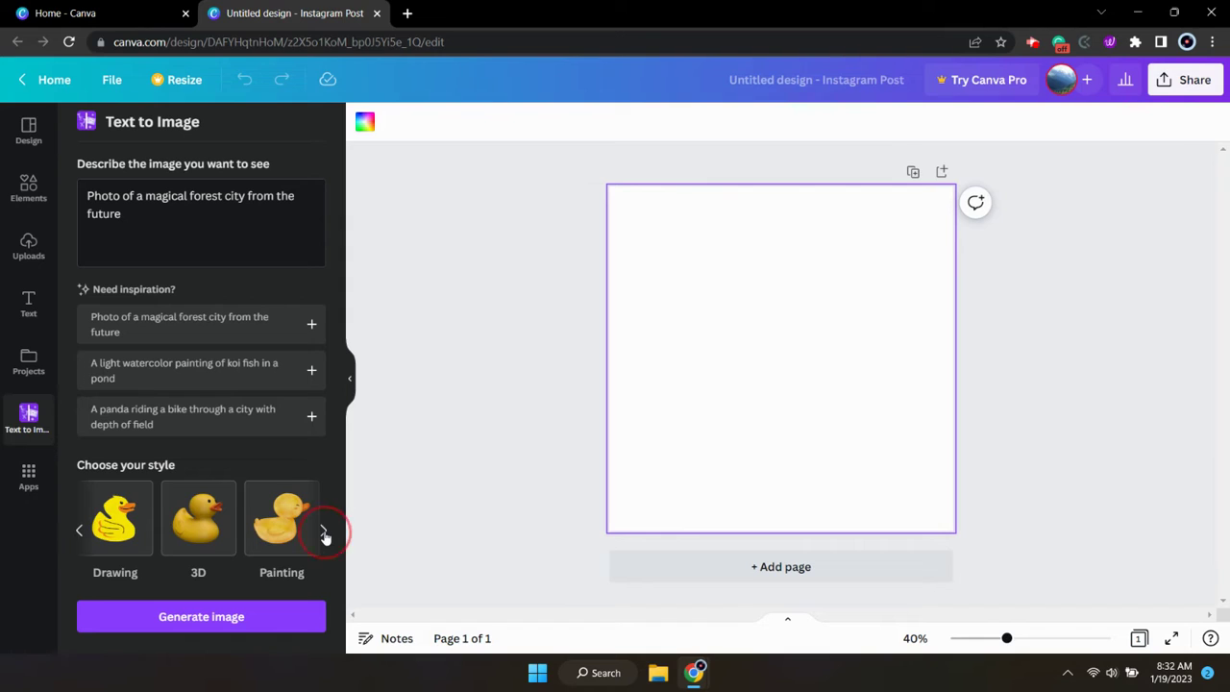
left_click(324, 535)
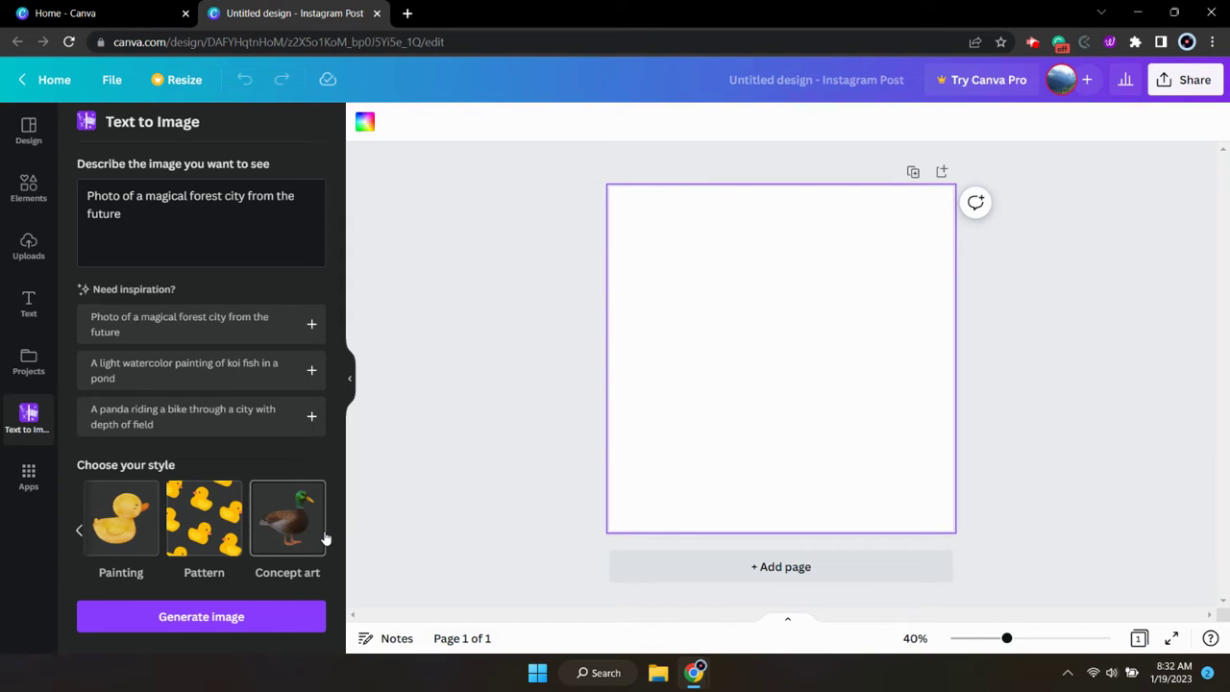
left_click(80, 534)
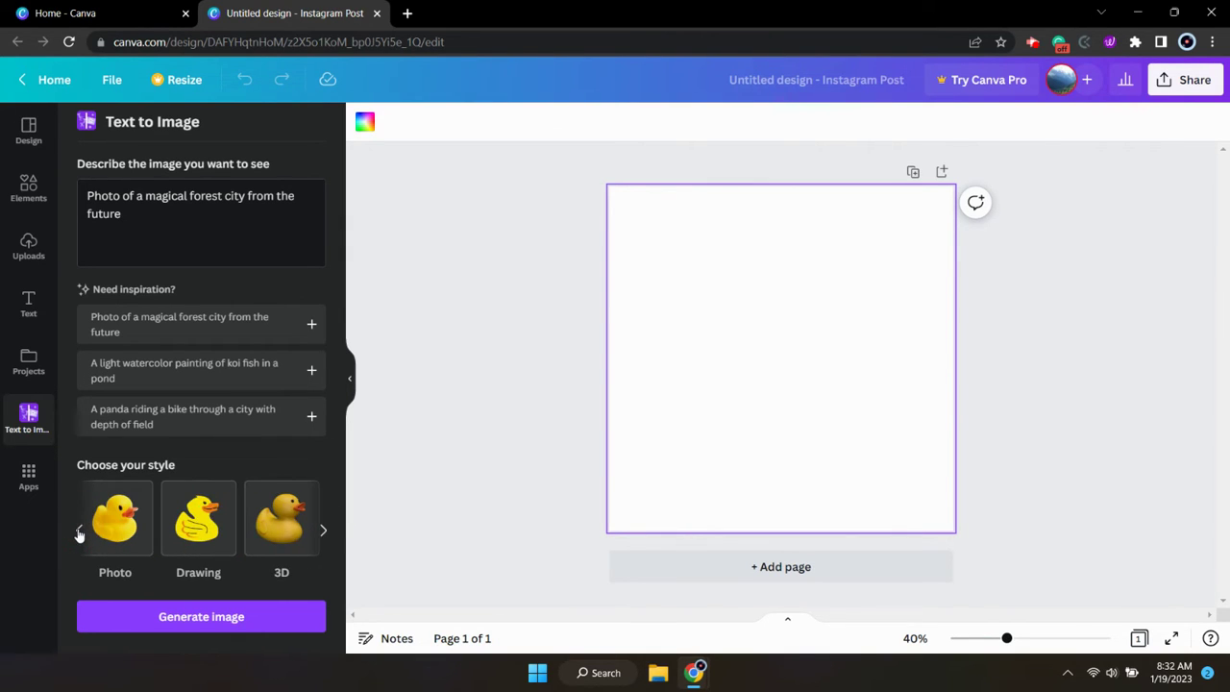
left_click(80, 534)
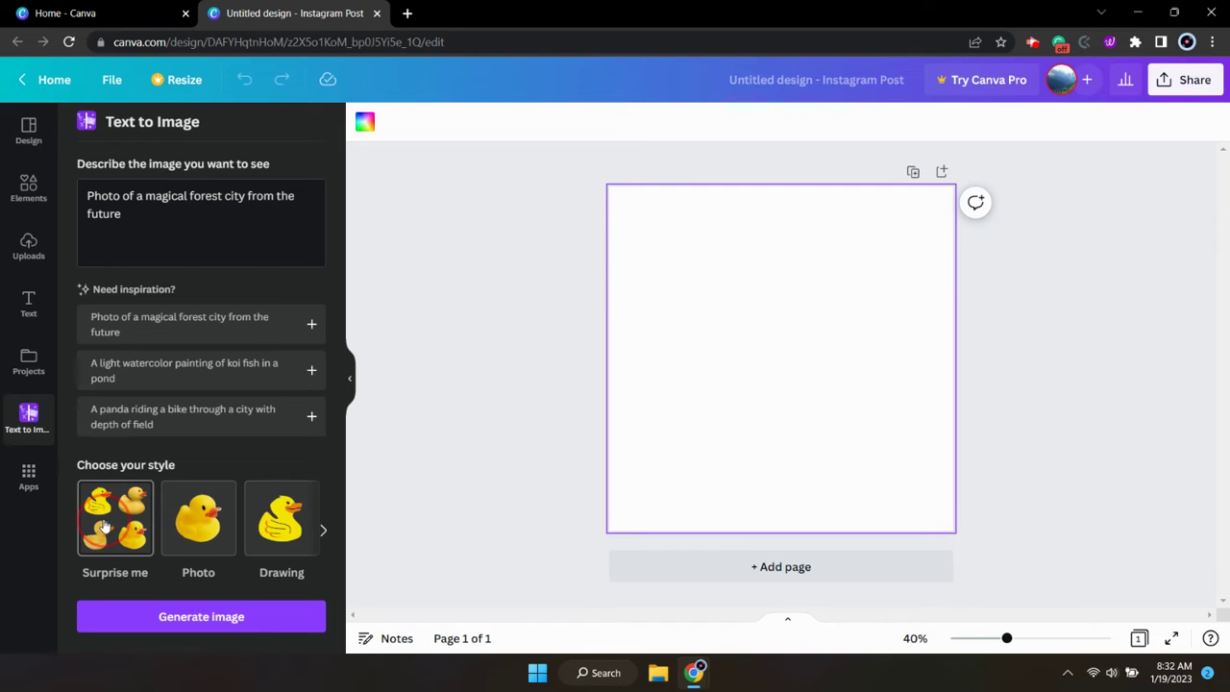
left_click(219, 626)
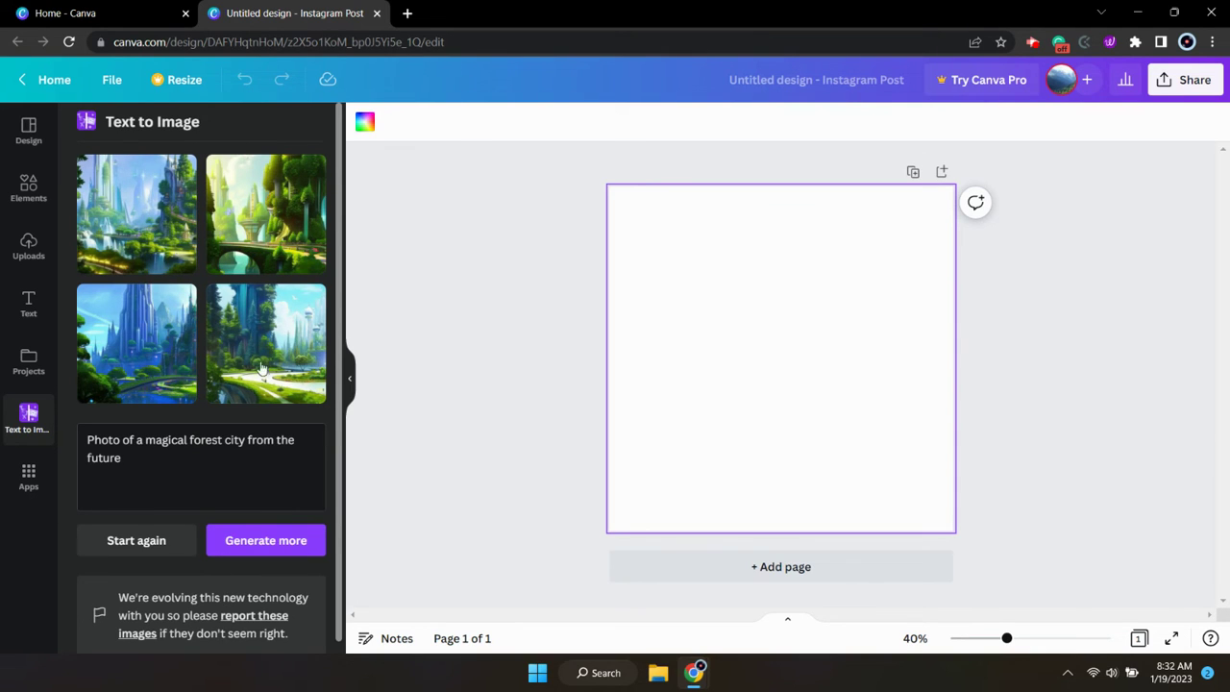
Place a forest city result on the post and stretch it from corner to corner of the 1080×1080 page
left_click(133, 221)
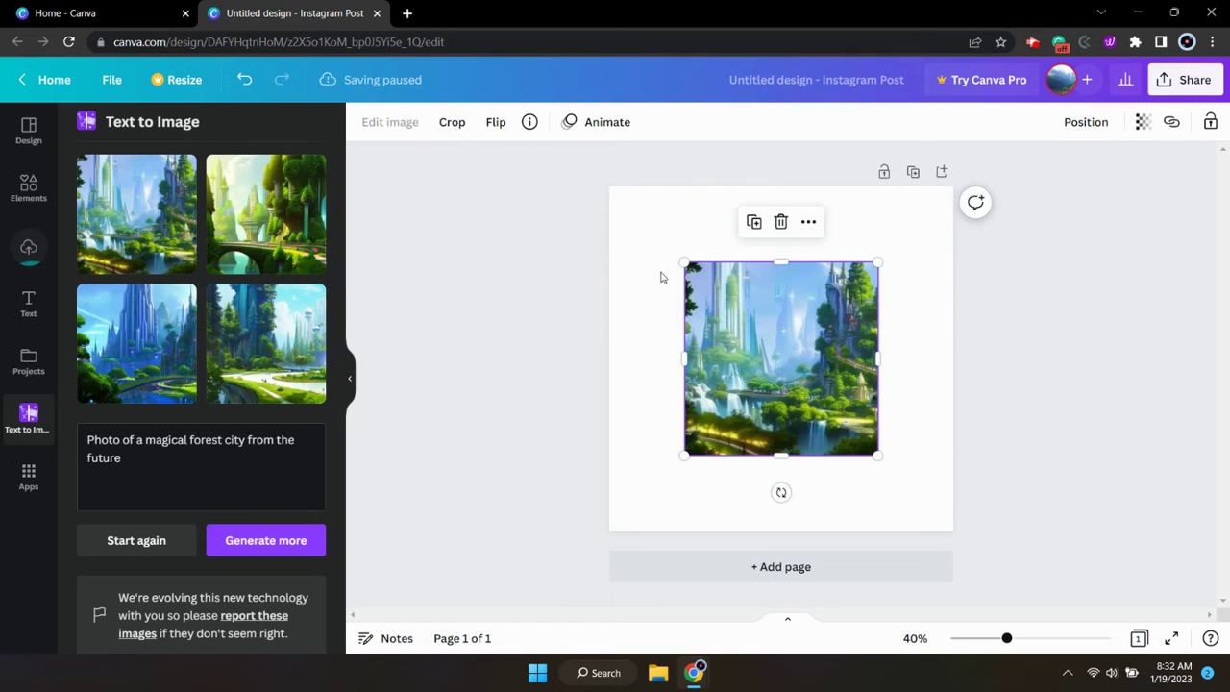
left_click_drag(768, 350, 690, 274)
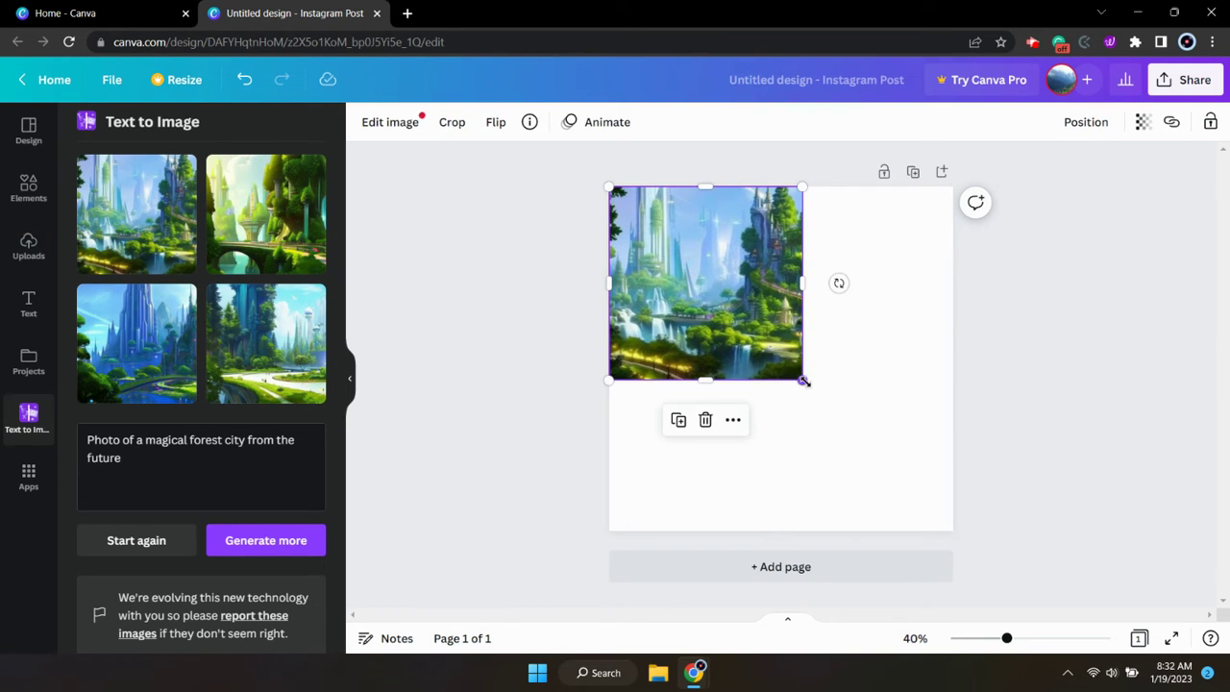
left_click_drag(804, 380, 952, 530)
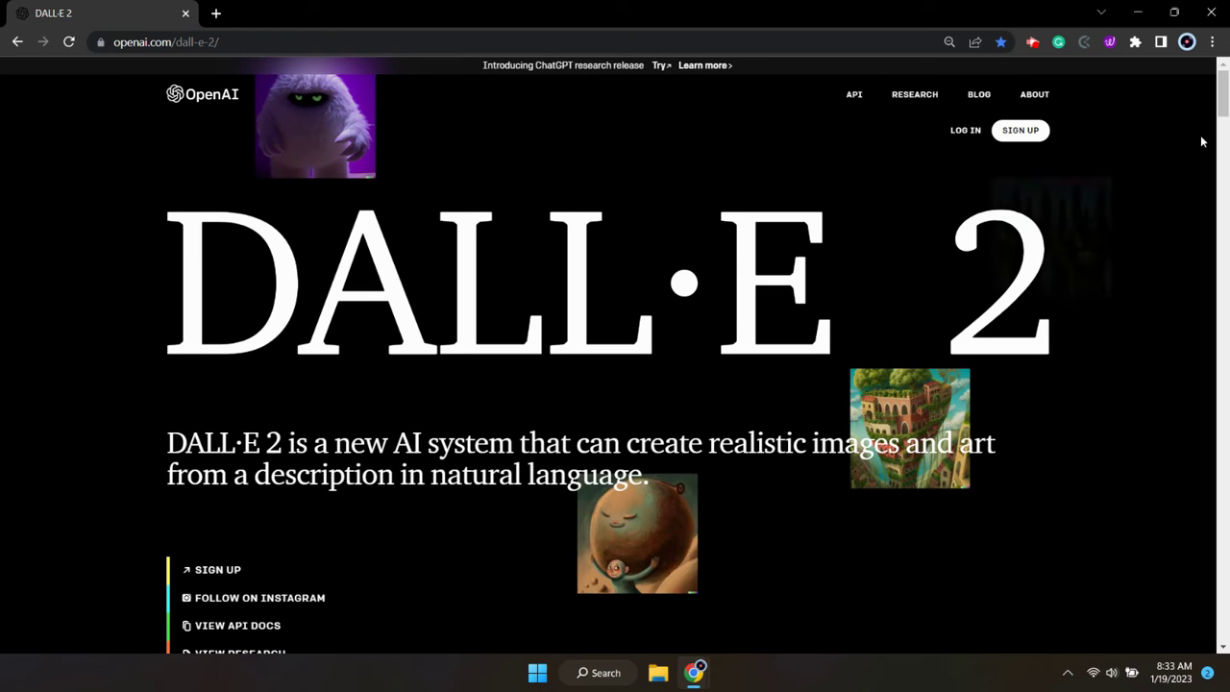
Open DALL·E at labs.openai.com and view the Formula 1 car example
mouse_move(1222, 108)
left_mouse_down()
mouse_move(1218, 168)
mouse_move(1218, 114)
left_mouse_up()
left_click(1021, 71)
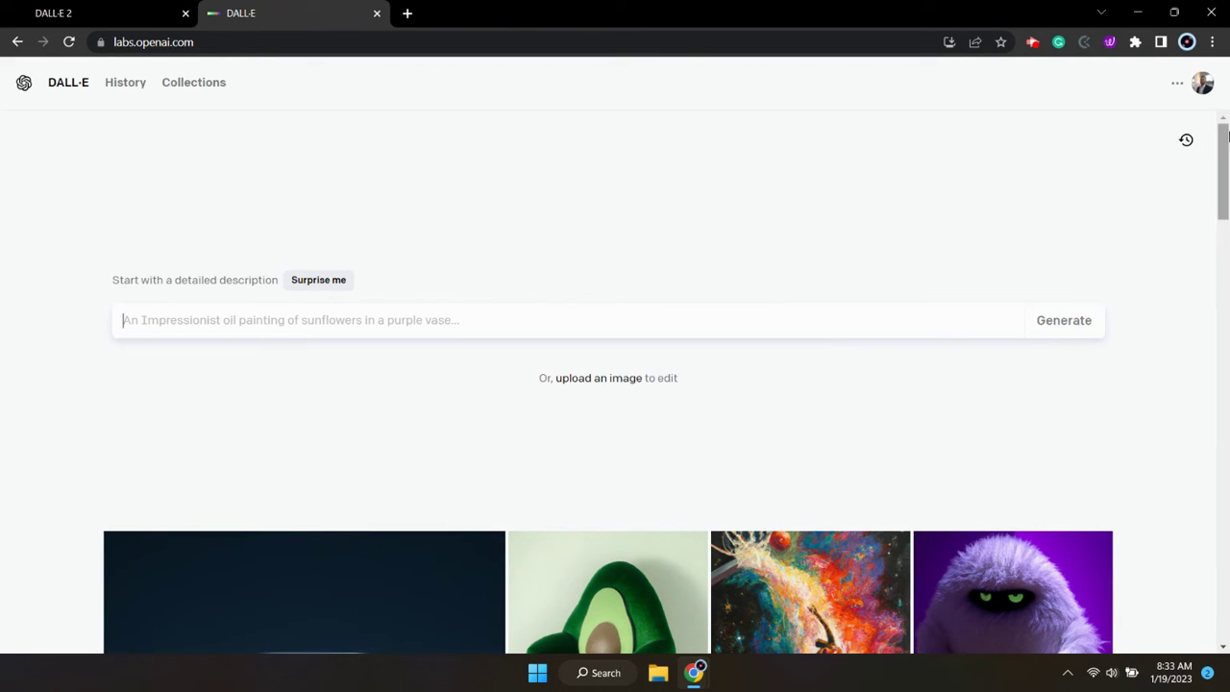
left_click_drag(1225, 136, 1226, 520)
left_click(618, 321)
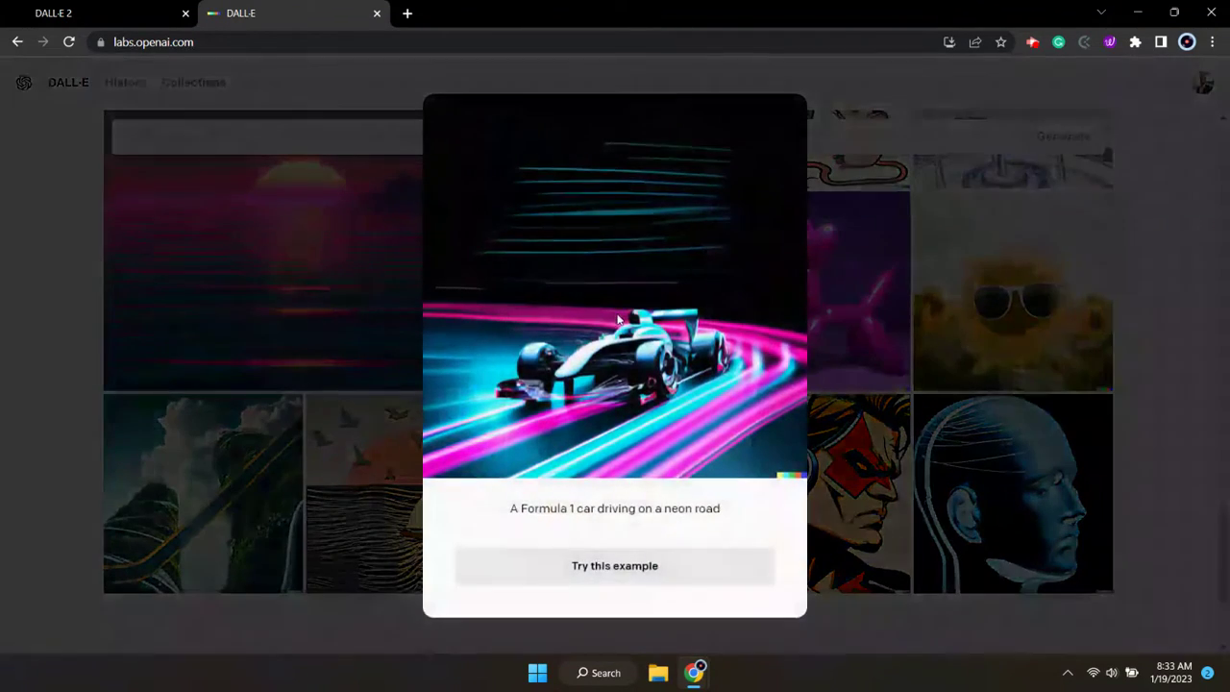
Copy the caption 'A Formula 1 car driving on a neon road'
triple_click(641, 510)
right_click(641, 512)
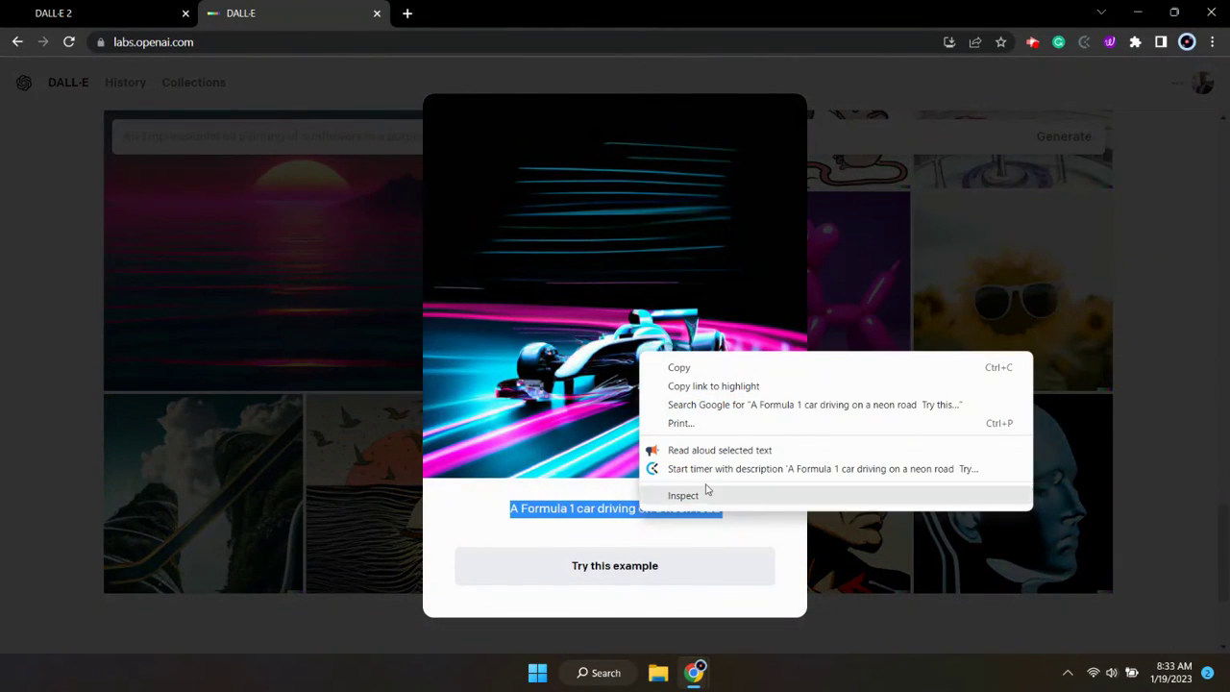
left_click(720, 369)
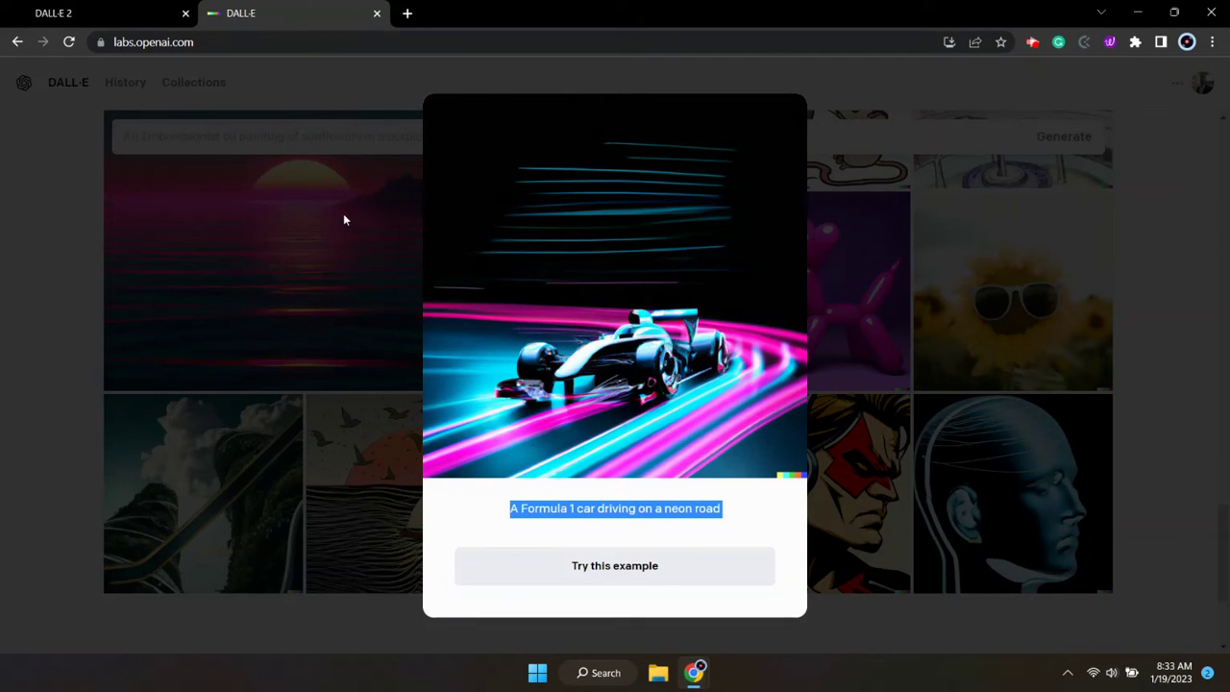
left_click(697, 673)
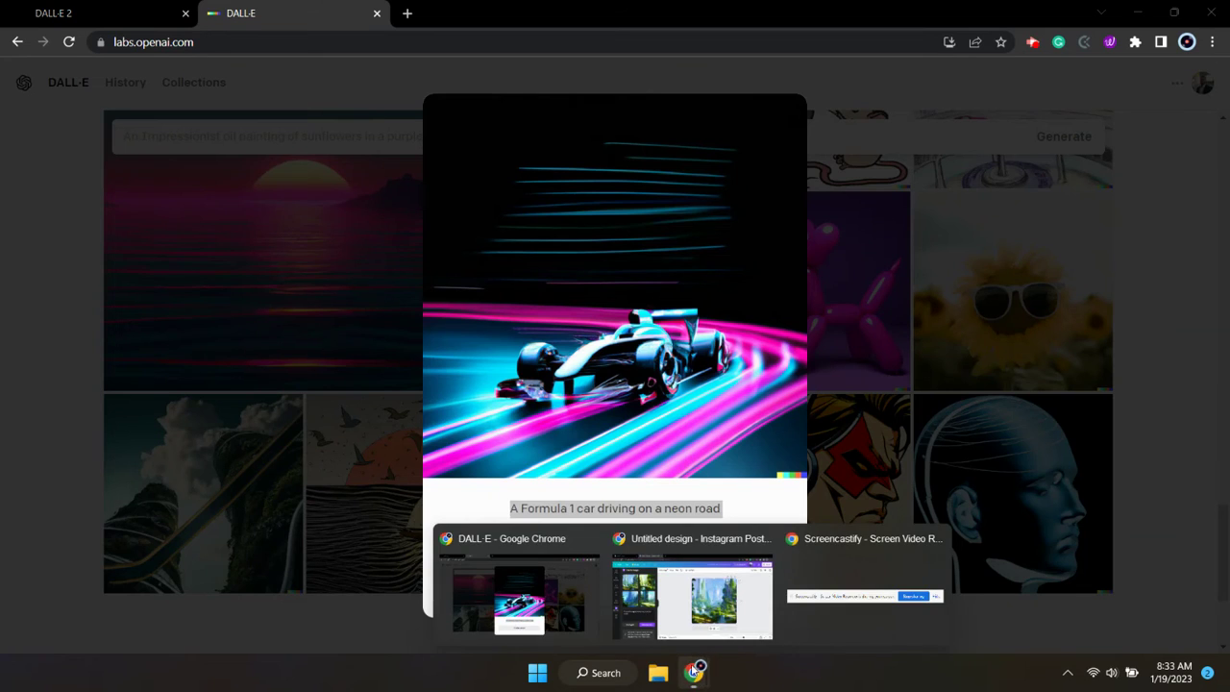
Back in Canva, restart Text to Image, paste the Formula 1 neon road prompt, and choose Surprise me
left_click(625, 600)
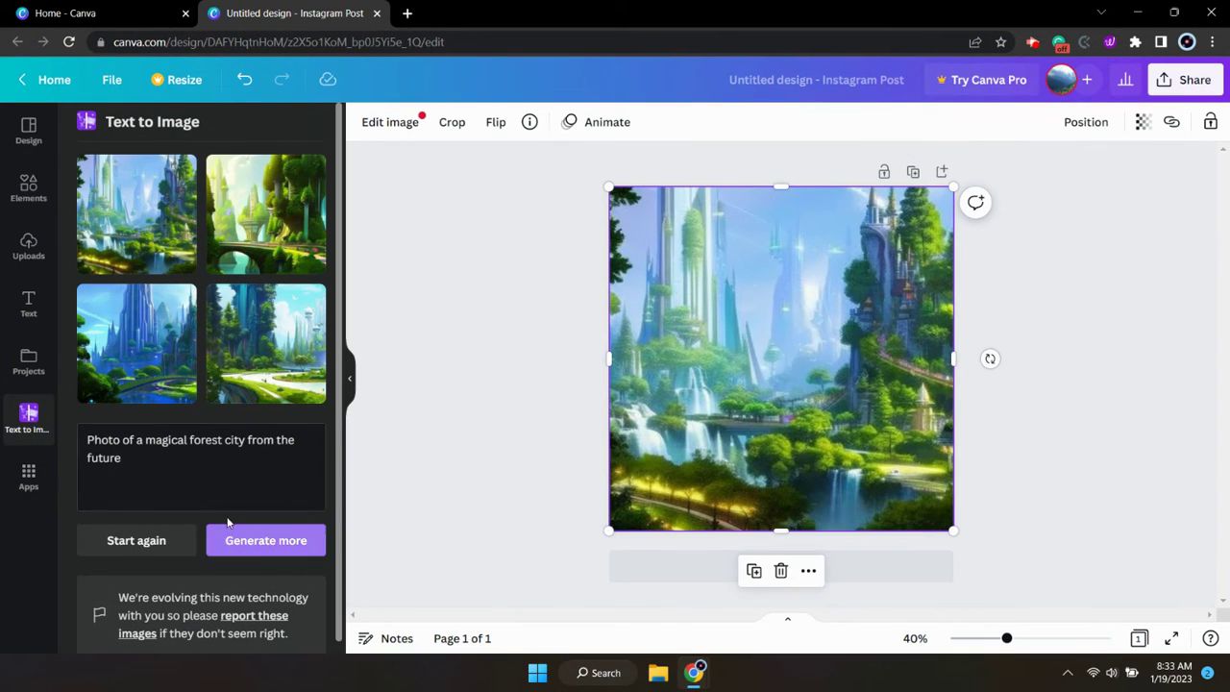
left_click(146, 543)
left_click(215, 225)
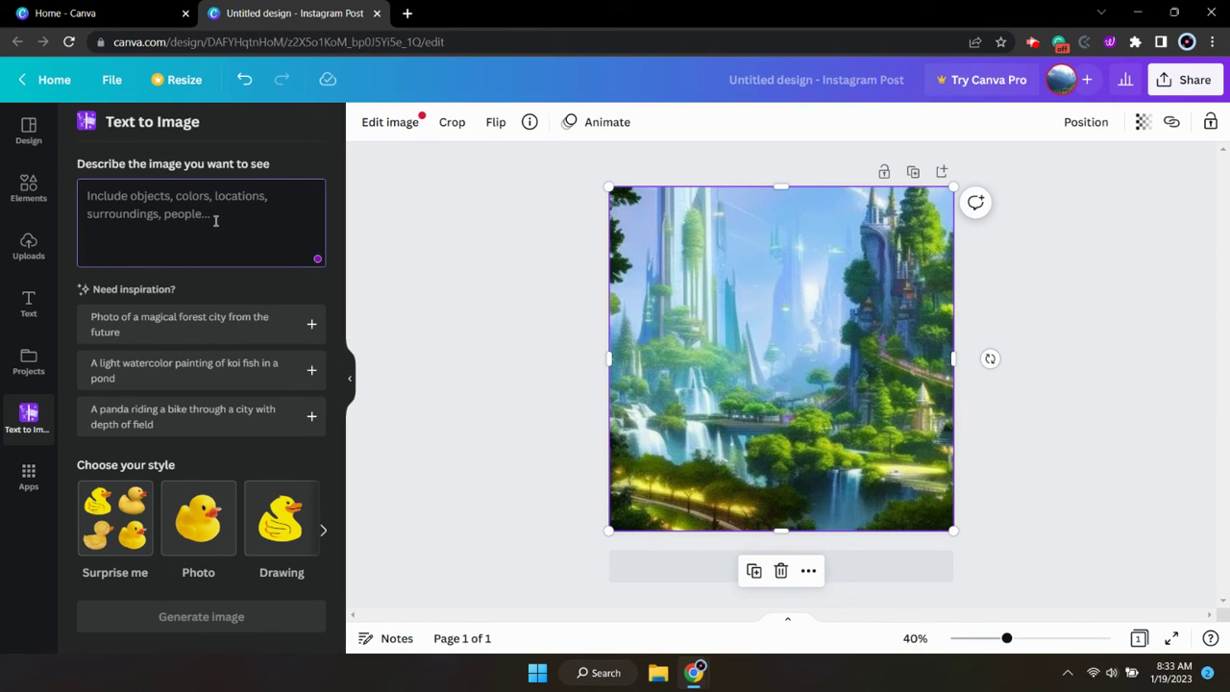
key("ctrl+v")
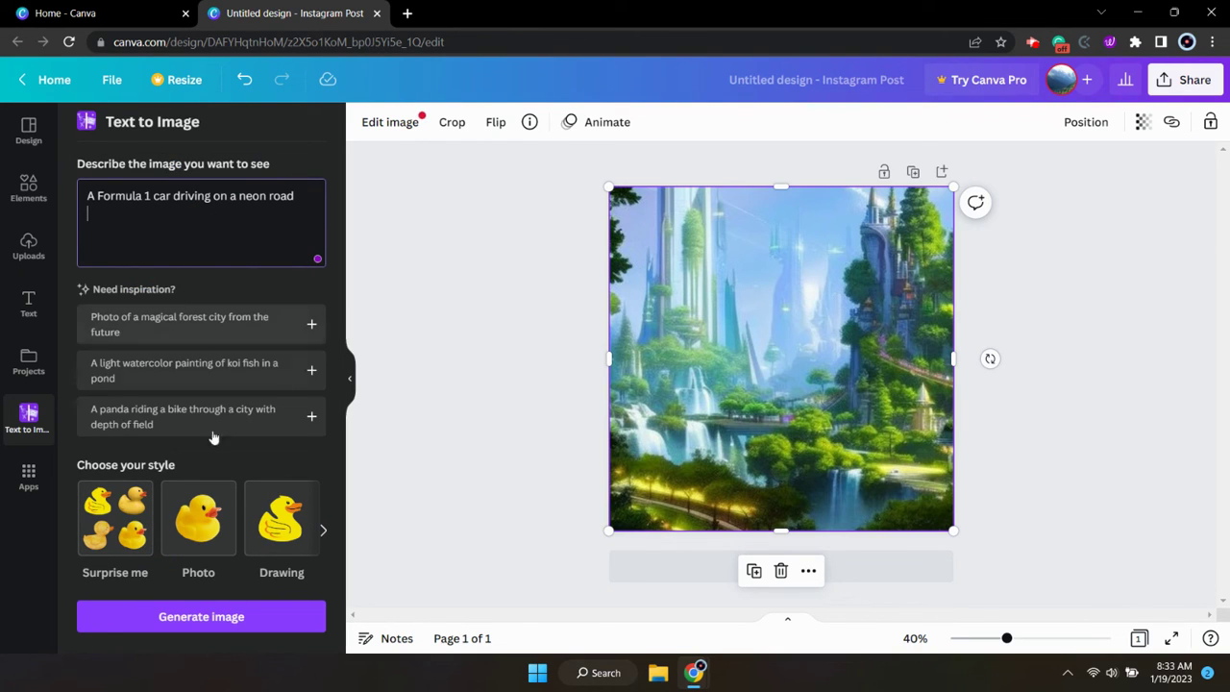
left_click(128, 506)
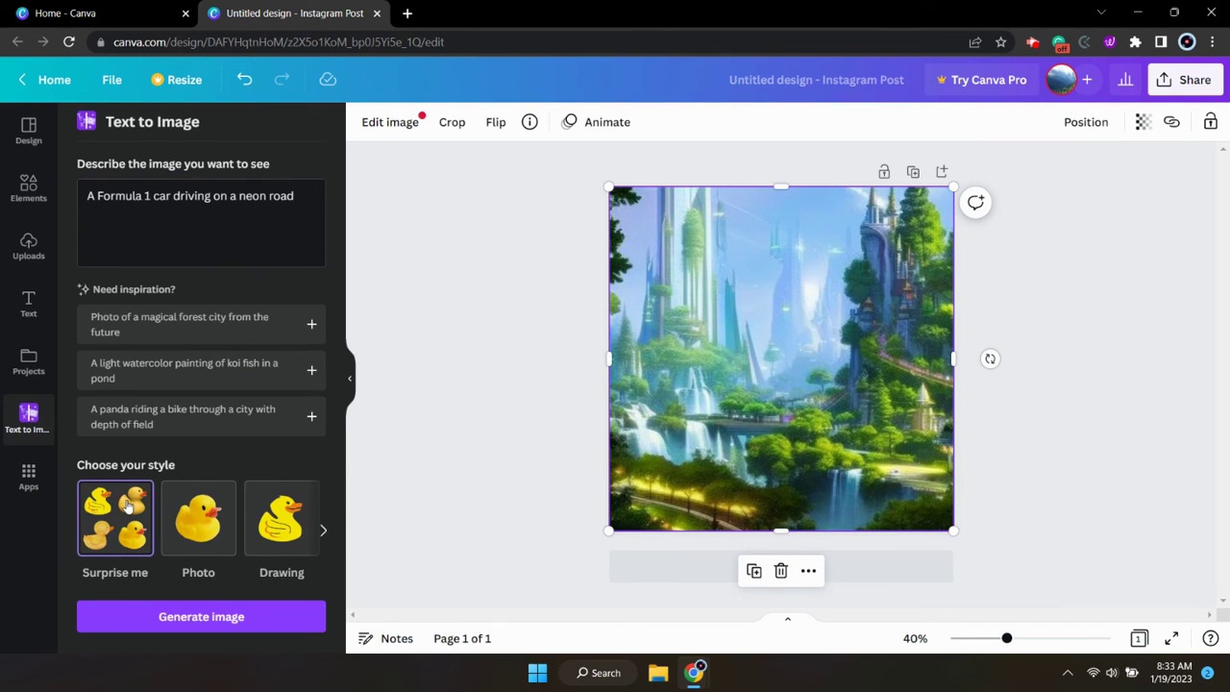
Generate images for 'A Formula 1 car driving on a neon road'
left_click(212, 613)
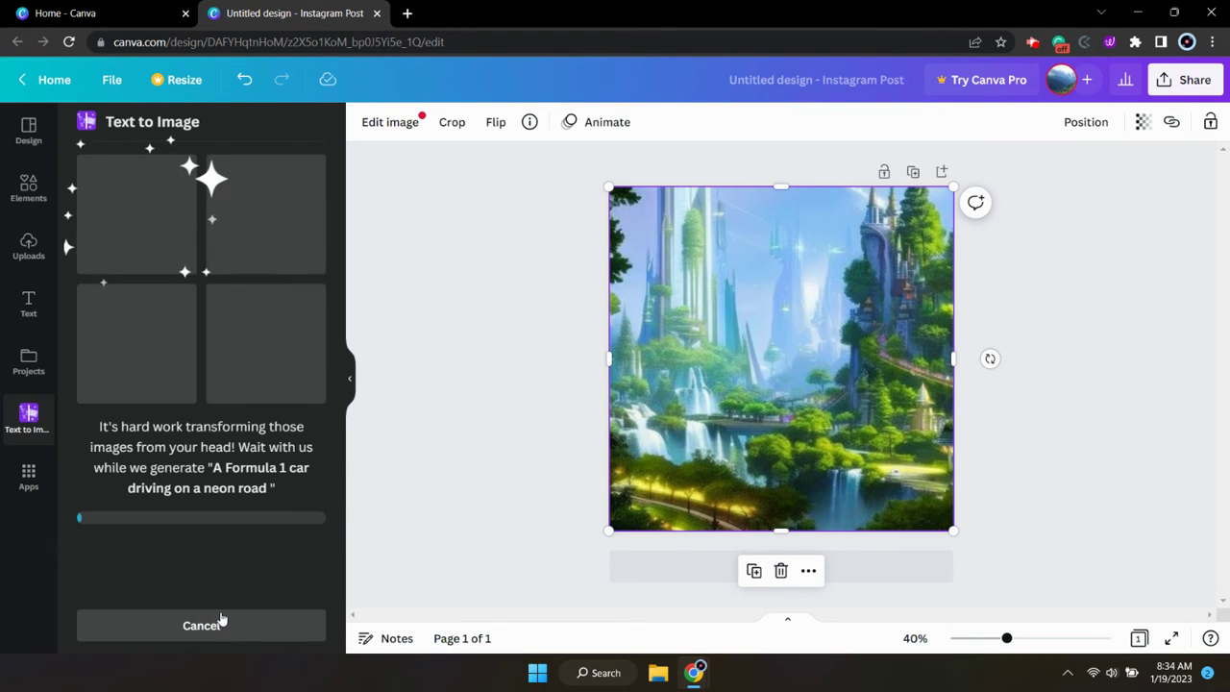